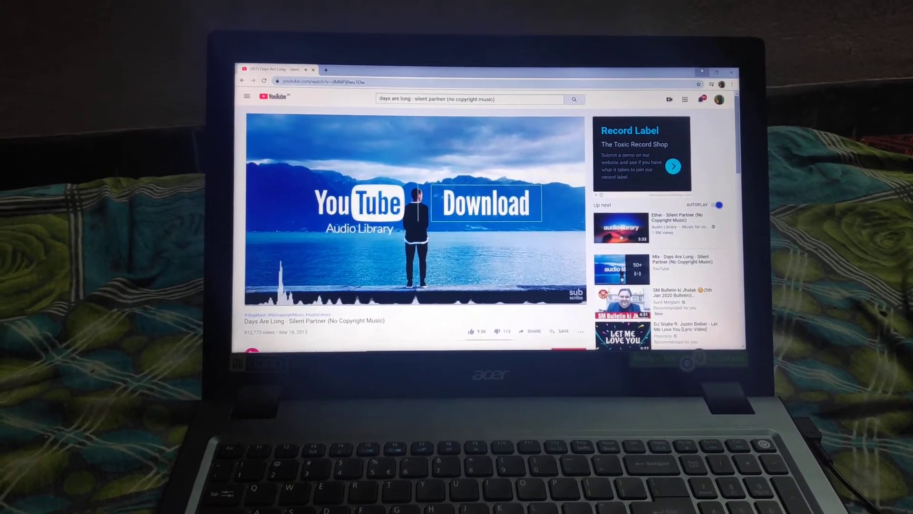
Step: Move the browser playing 'Days Are Long - Silent Partner' off screen to reveal the desktop
left_click(697, 71)
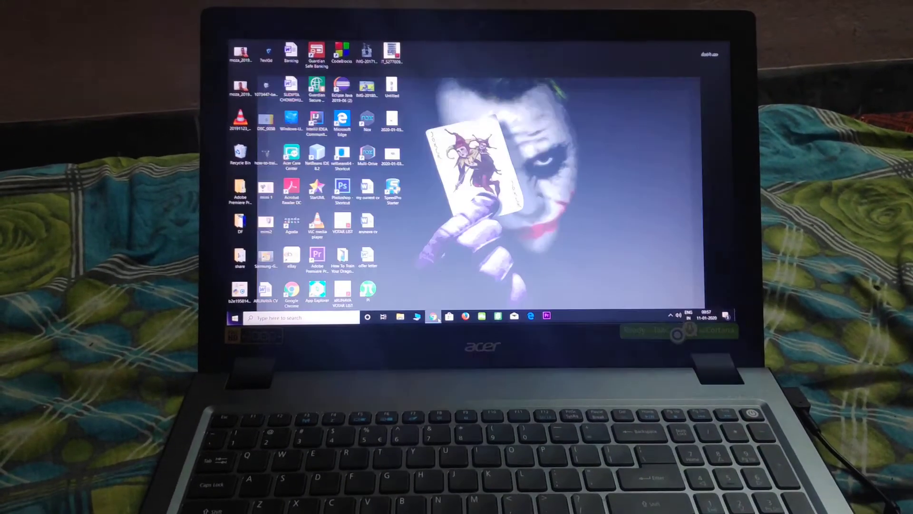
left_click(430, 348)
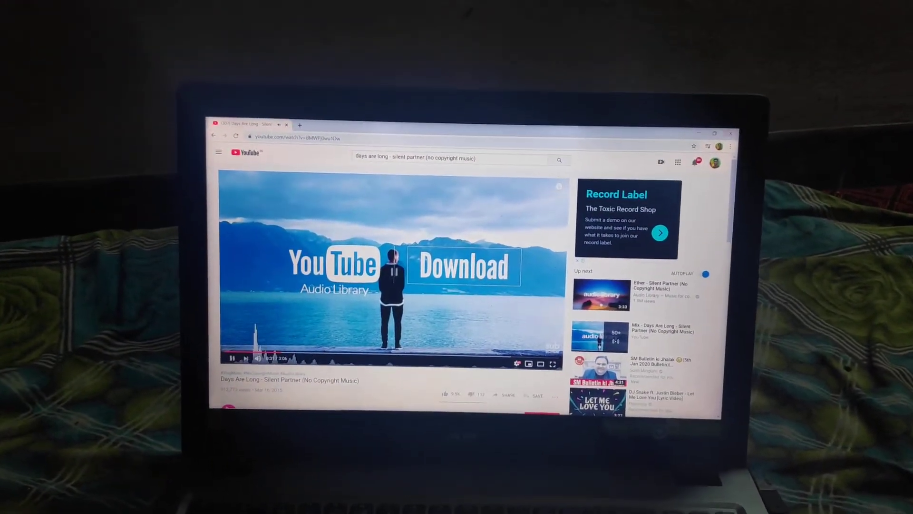
key("super+d")
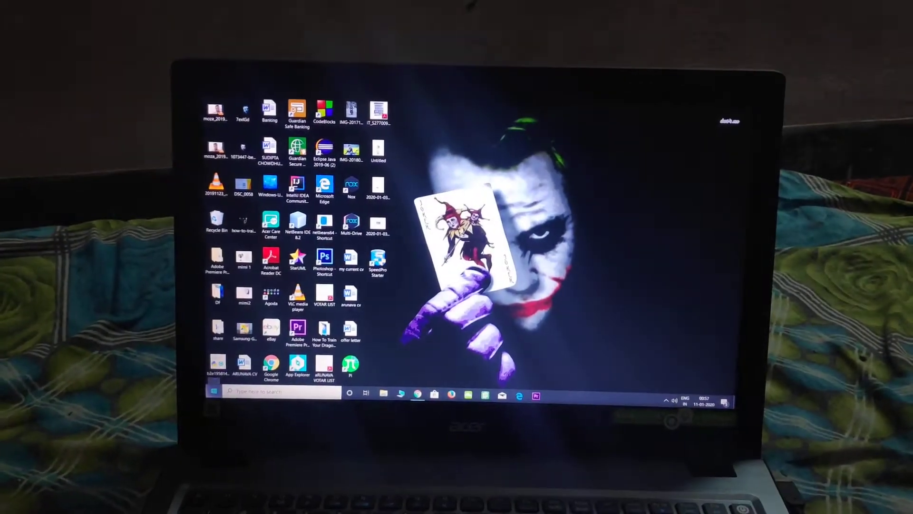
Step: Close the accidentally launched Candy Crush Saga and reach Power & sleep through the Win+X menu
key("super")
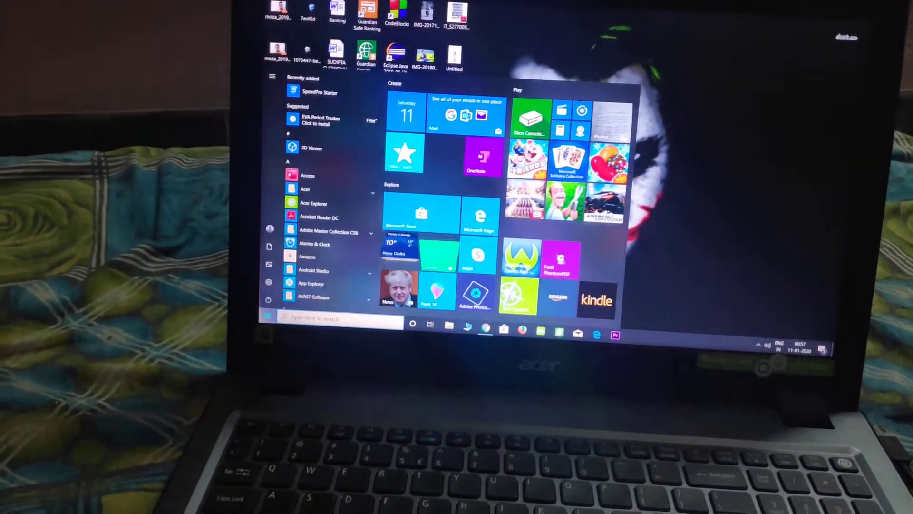
left_click(580, 173)
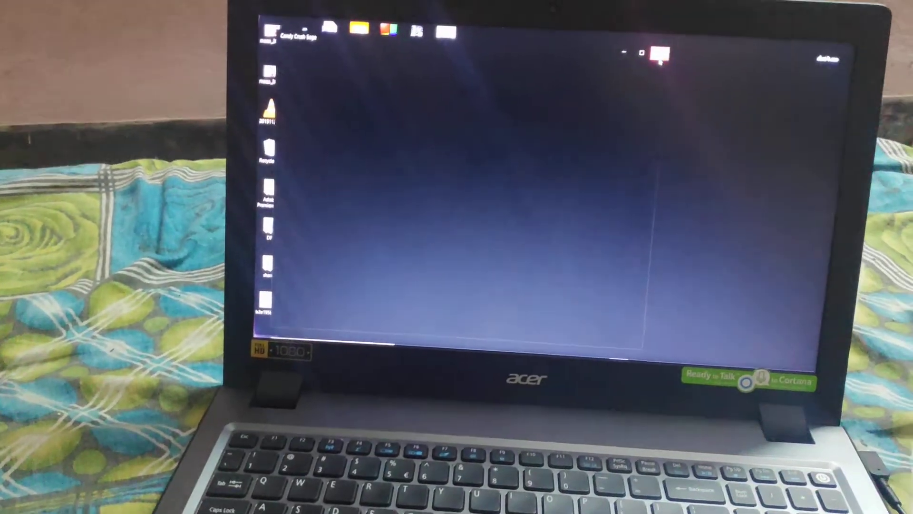
left_click(673, 42)
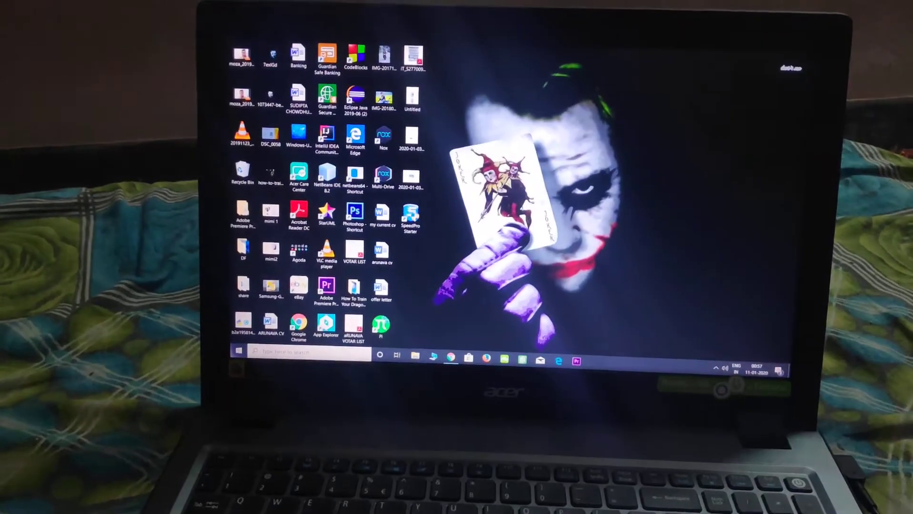
key("super+x")
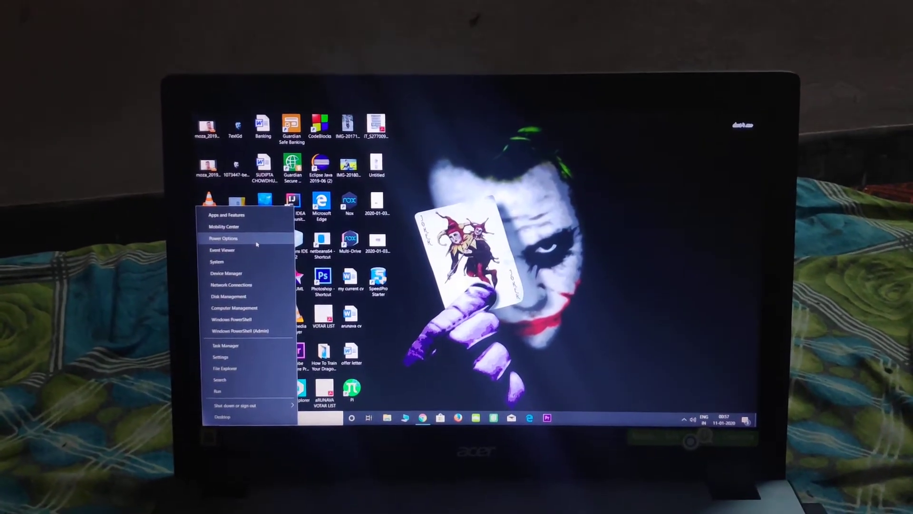
left_click(264, 251)
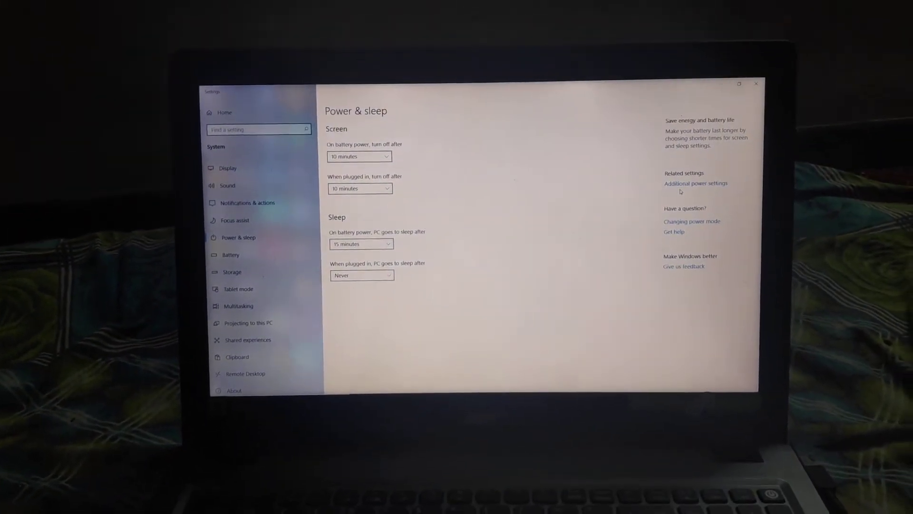
Step: Go from Power & sleep to Power Options and its lid-closing settings page
left_click(678, 187)
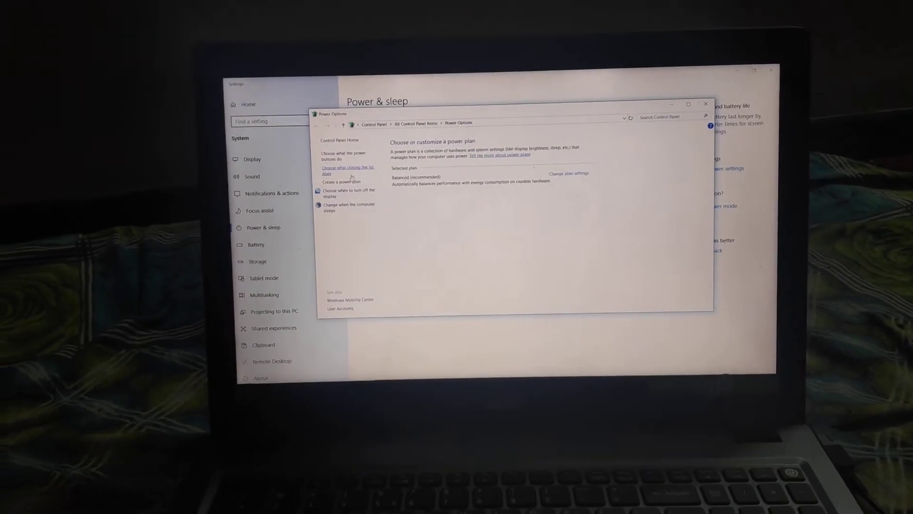
left_click(354, 163)
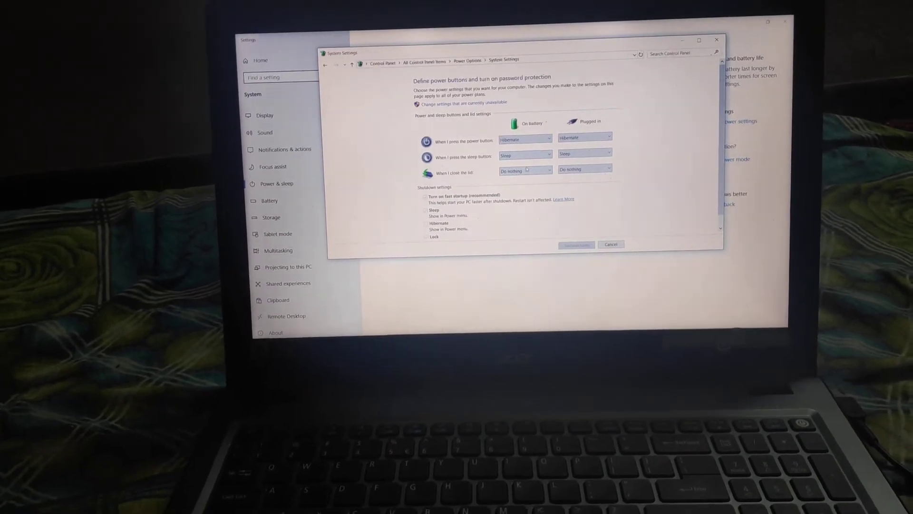
Step: Change both 'When I close the lid' dropdowns, on battery and plugged in, to Do nothing
left_click(529, 159)
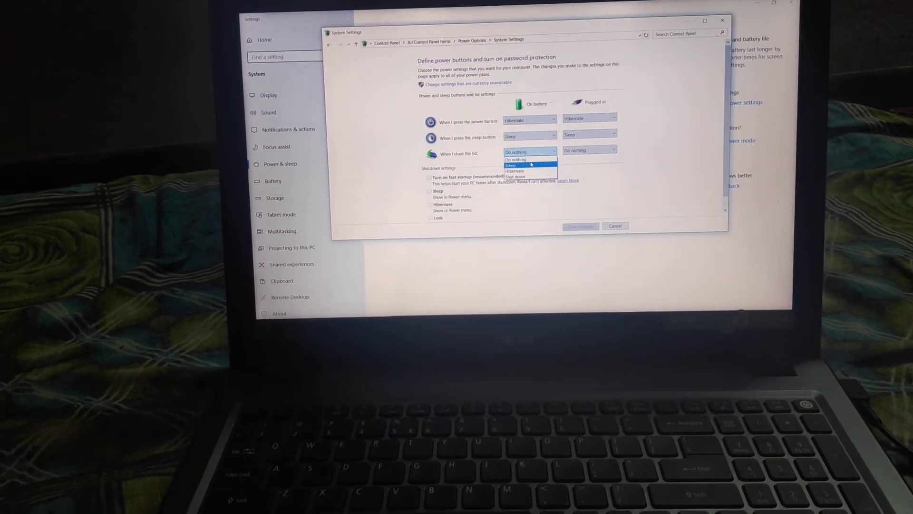
left_click(530, 152)
left_click(529, 151)
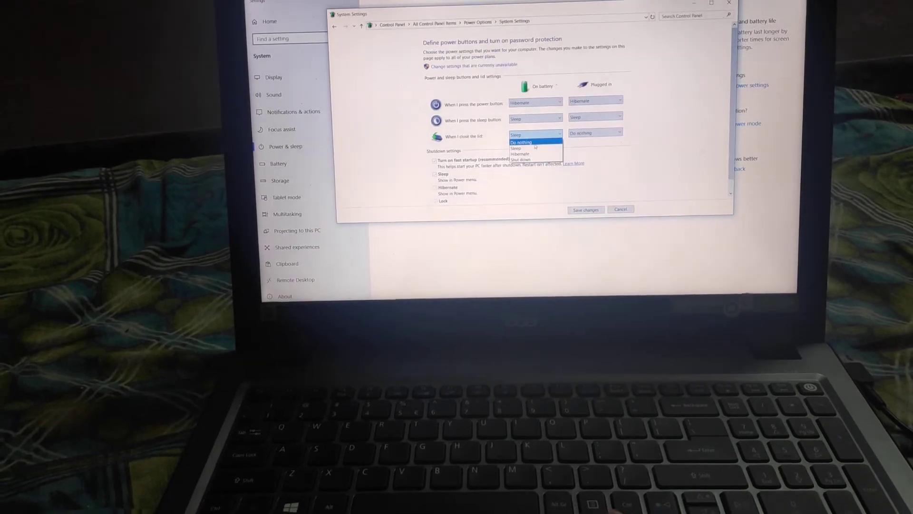
left_click(593, 132)
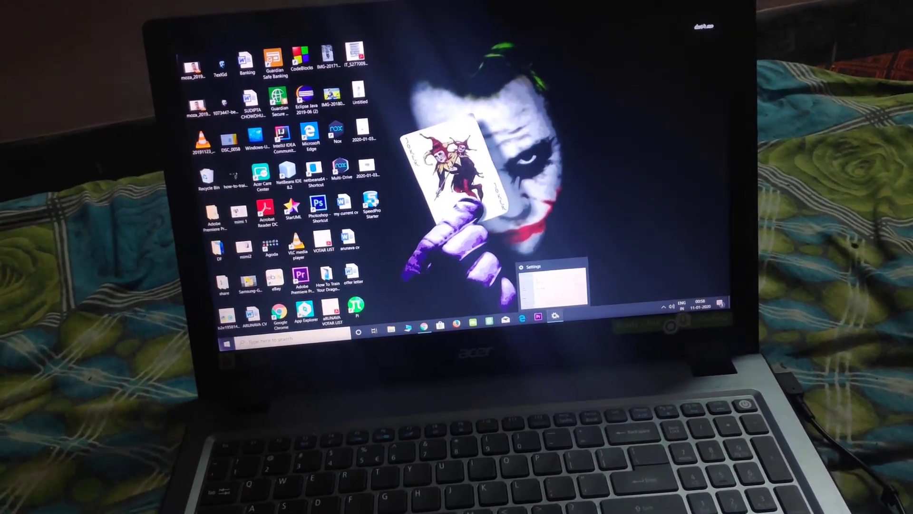
Step: Bring the Settings Power & sleep window back from the taskbar
left_click(554, 315)
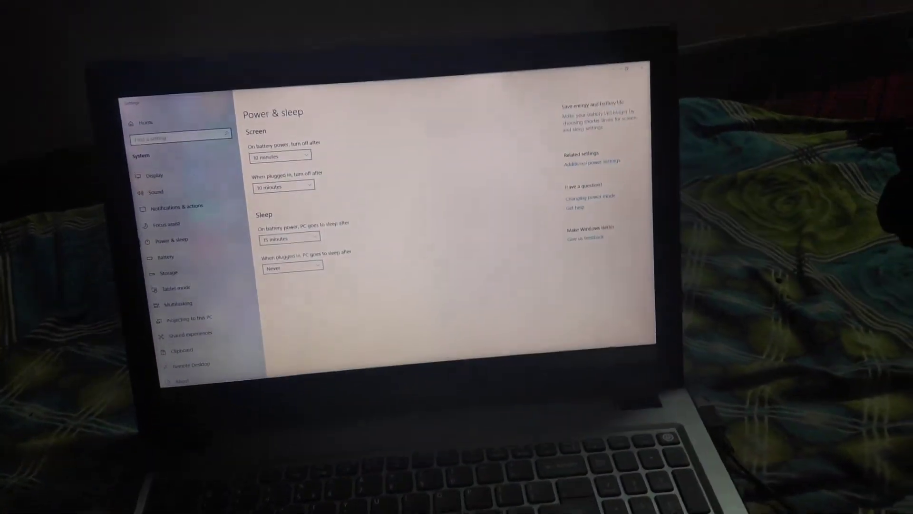